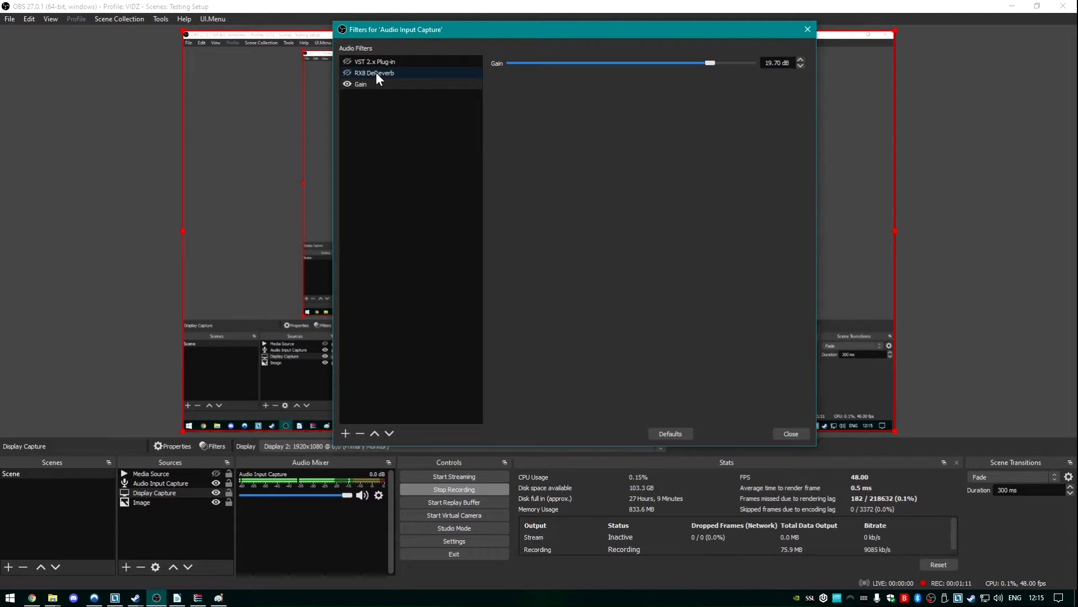
Step: Enable the RX8 DeReverb filter, set Reduction to 2.1 in its plug-in interface, and close the interface with the filter disabled again
left_click(376, 72)
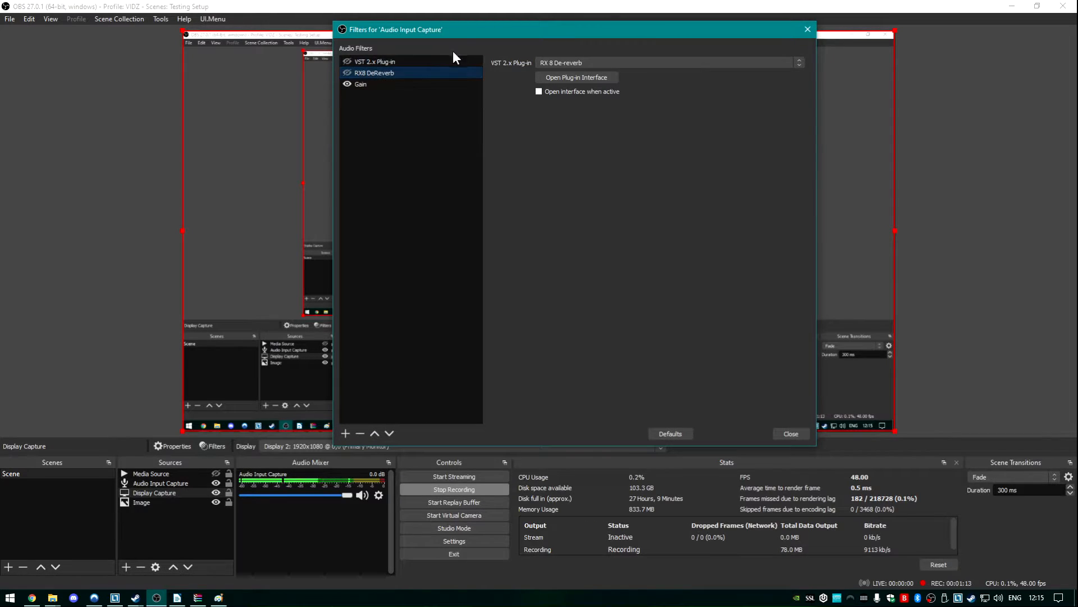
left_click(347, 71)
left_click(611, 77)
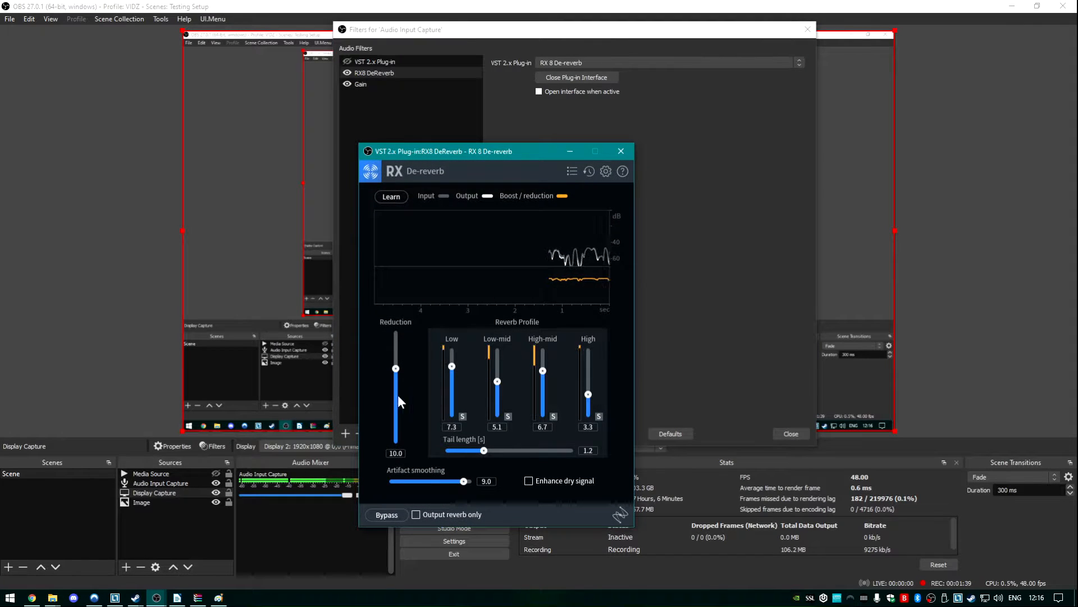
left_click_drag(396, 367, 404, 397)
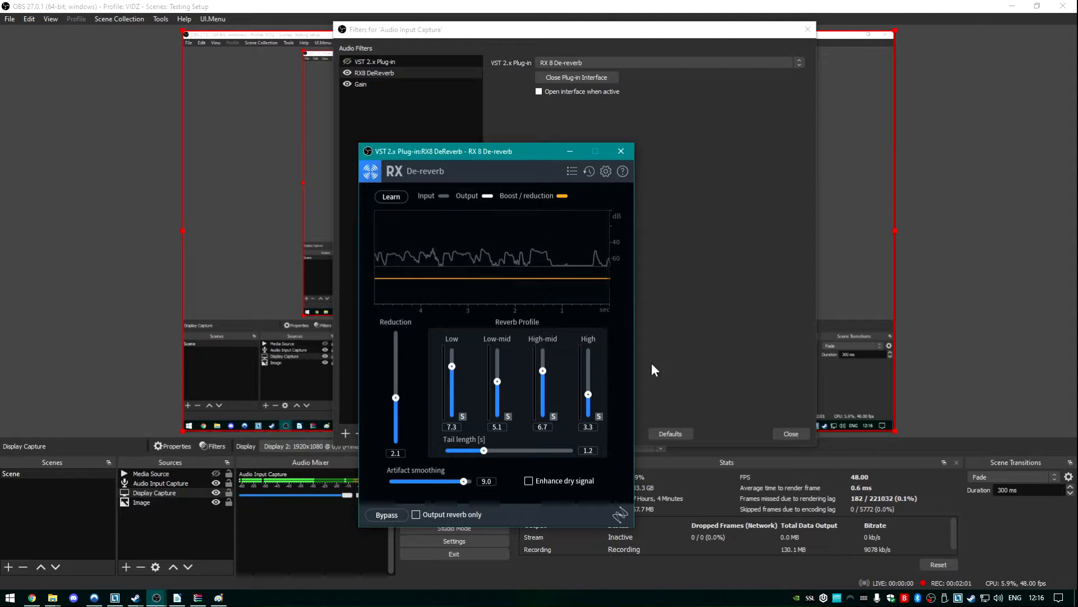
left_click(621, 150)
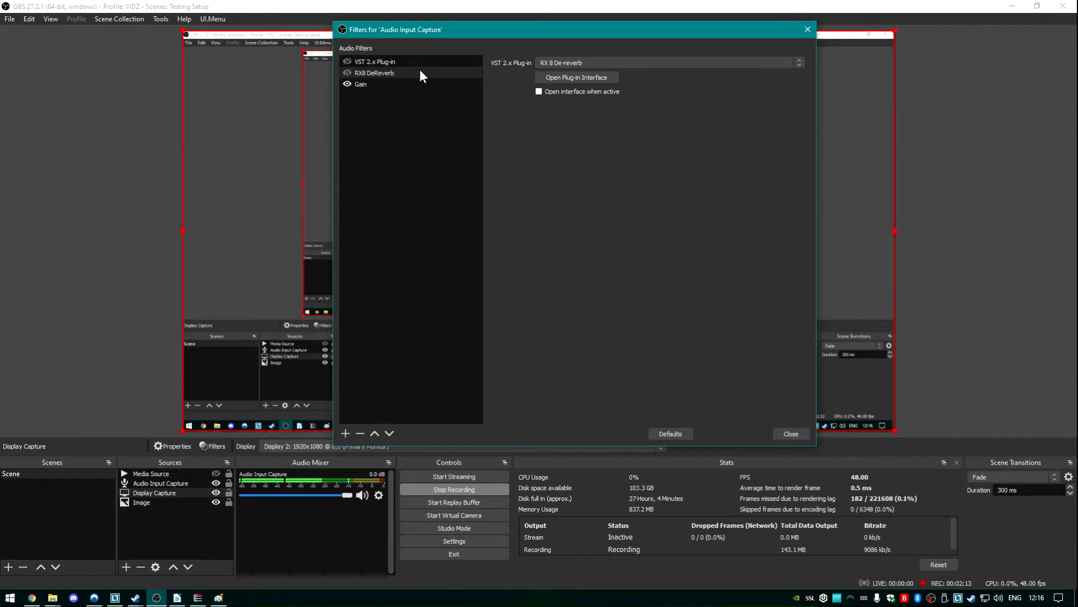
Step: Lower the Gain filter on Audio Input Capture to about 7 dB
left_click(393, 86)
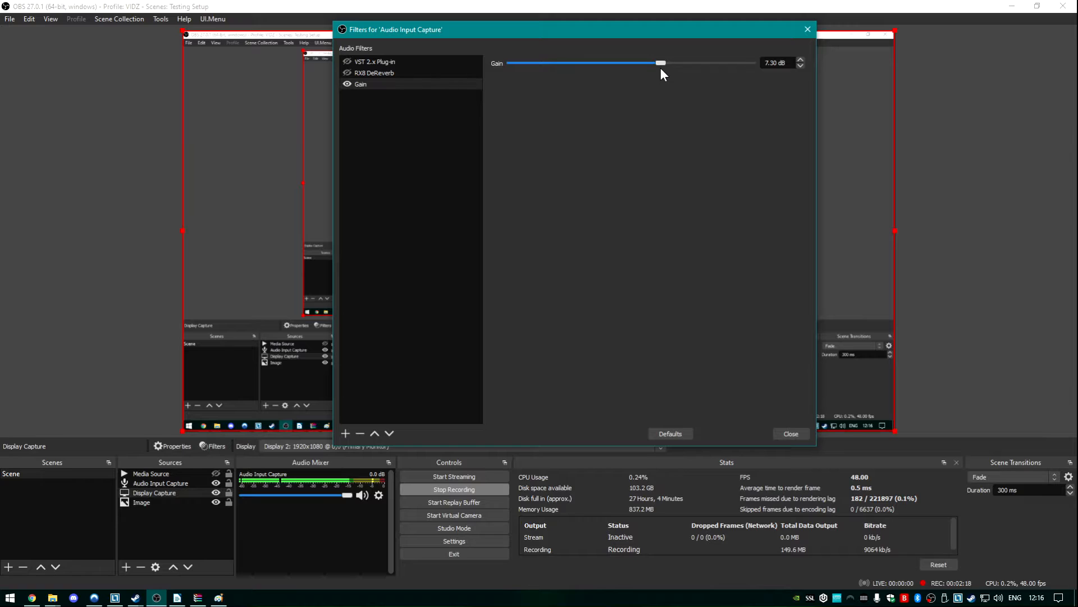
left_click_drag(661, 67, 656, 68)
left_click(395, 70)
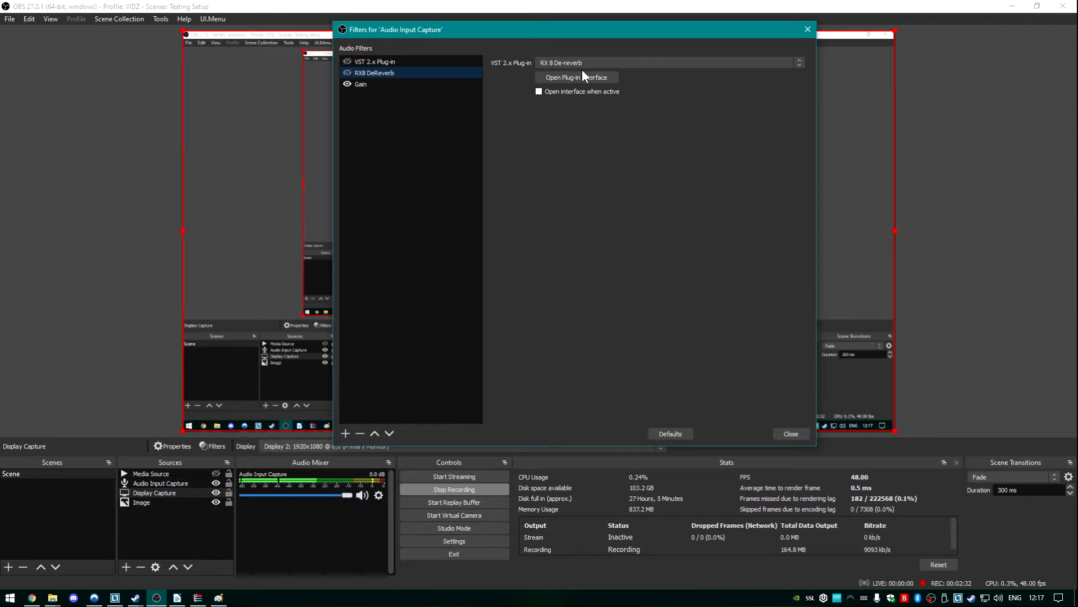
Step: Open the Neutron 3 Elements interface of the VST 2.x Plug-in filter with the filter enabled, and remove the Equalizer module
left_click(464, 62)
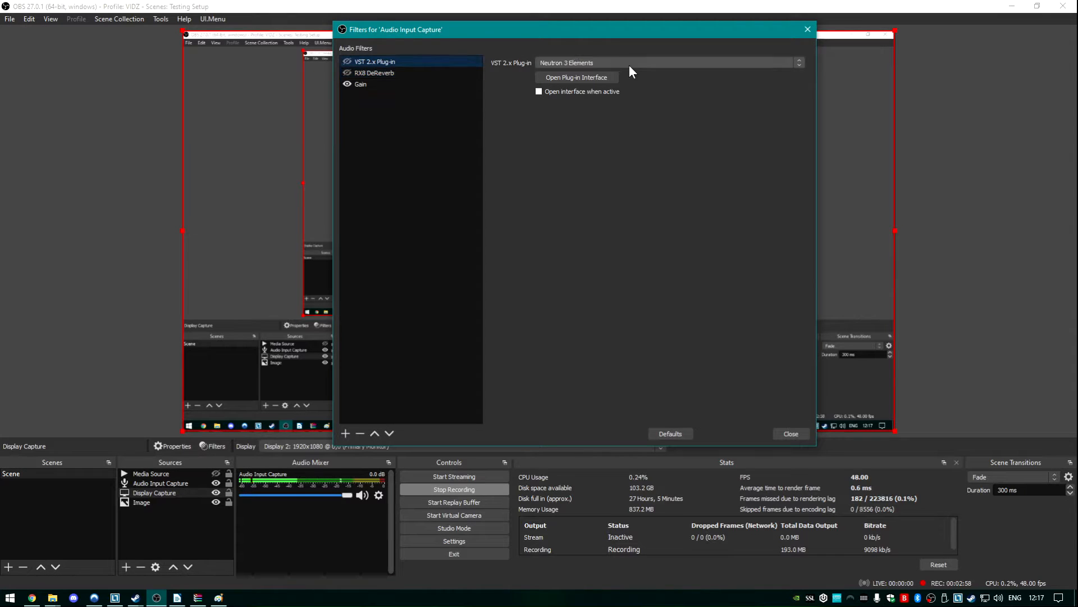
left_click(591, 78)
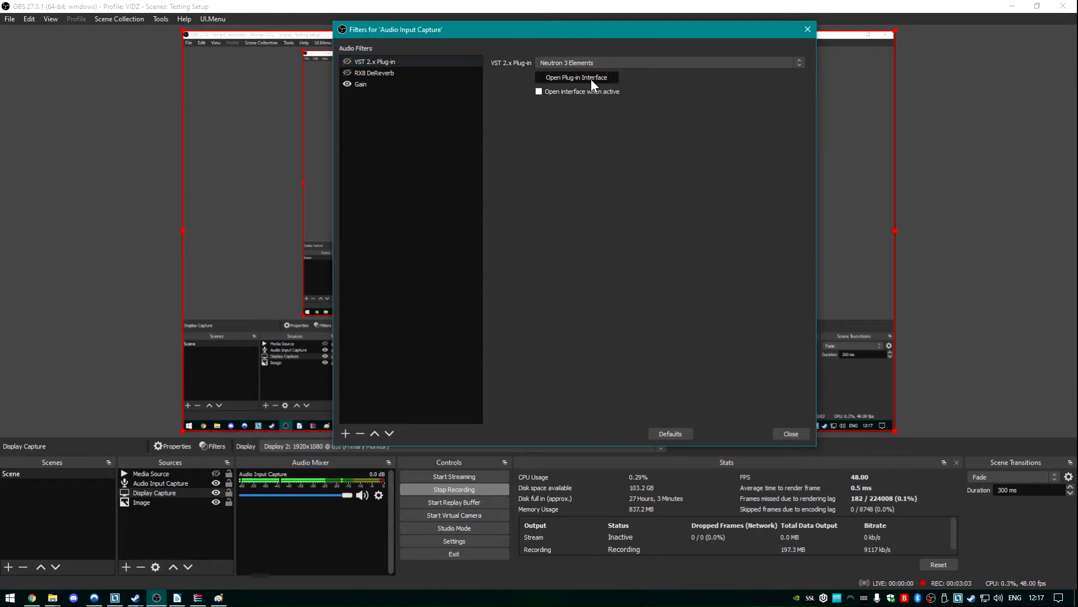
left_click_drag(601, 154, 555, 89)
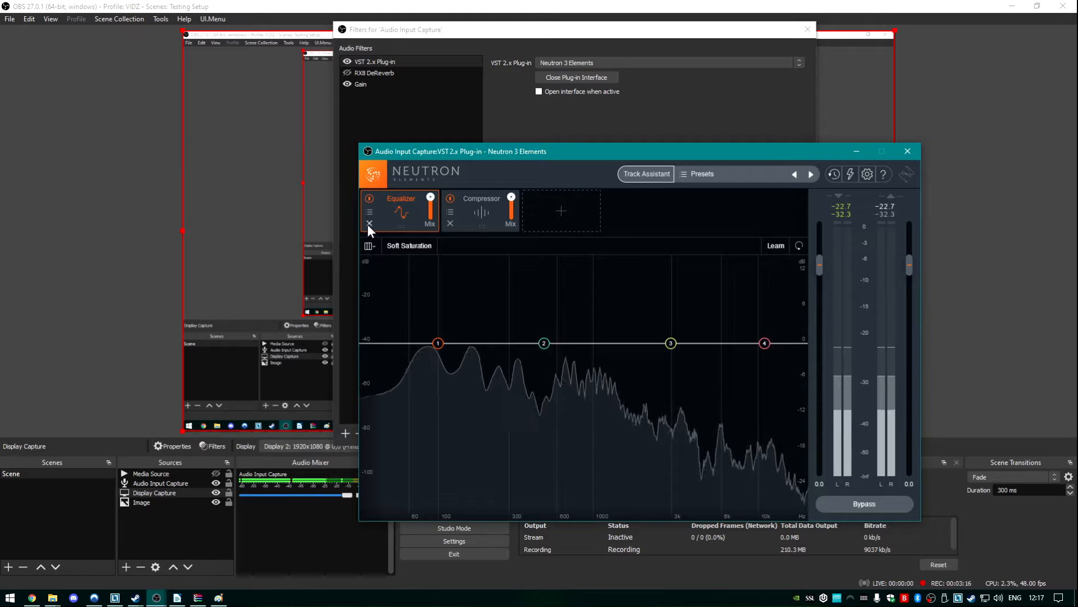
left_click(369, 223)
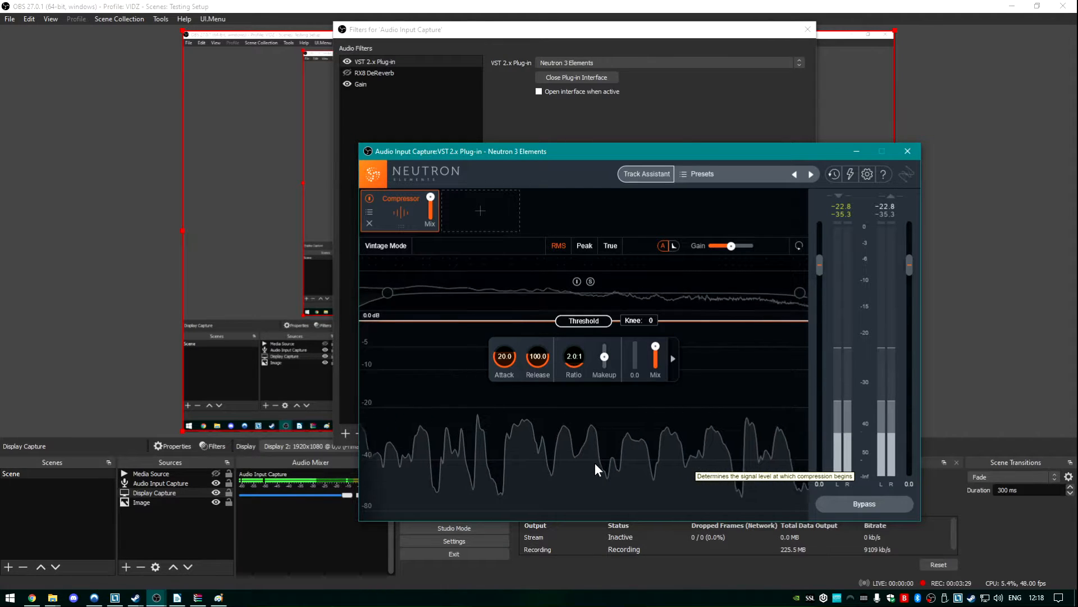
left_click_drag(690, 154, 760, 104)
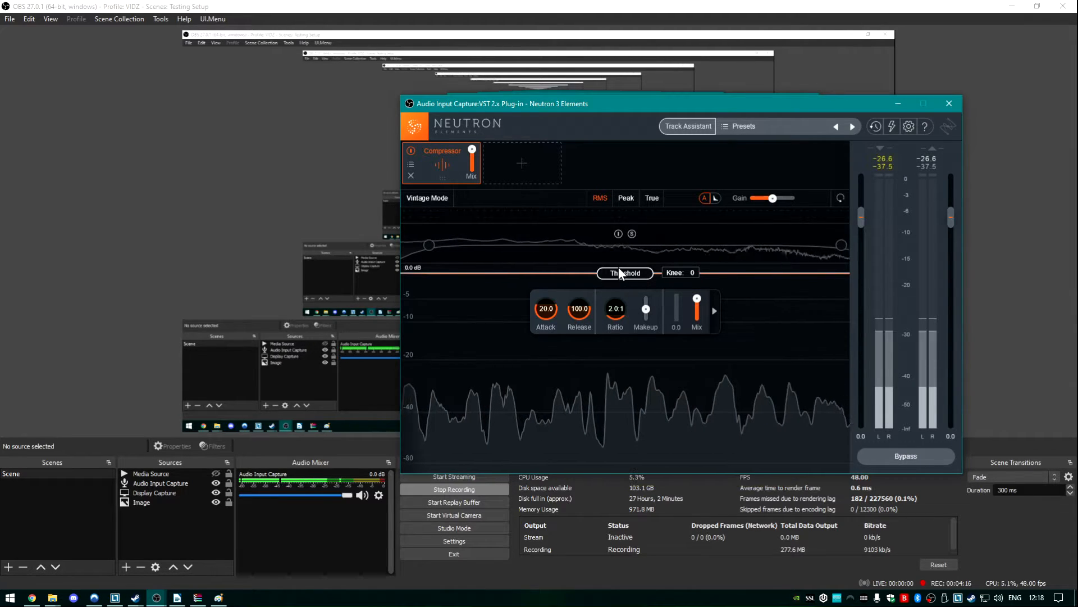
Step: Set the compressor's threshold to -63.5 dB, attack to 2.1, release to 31.3 and ratio to 30.0:1
left_click_drag(625, 273, 681, 447)
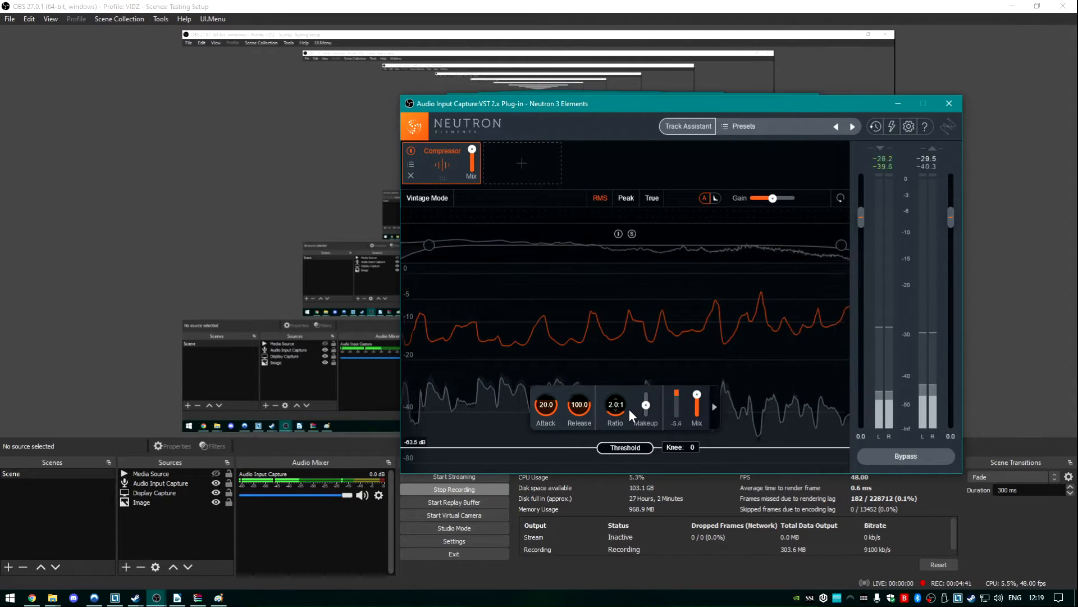
left_click_drag(552, 408, 565, 440)
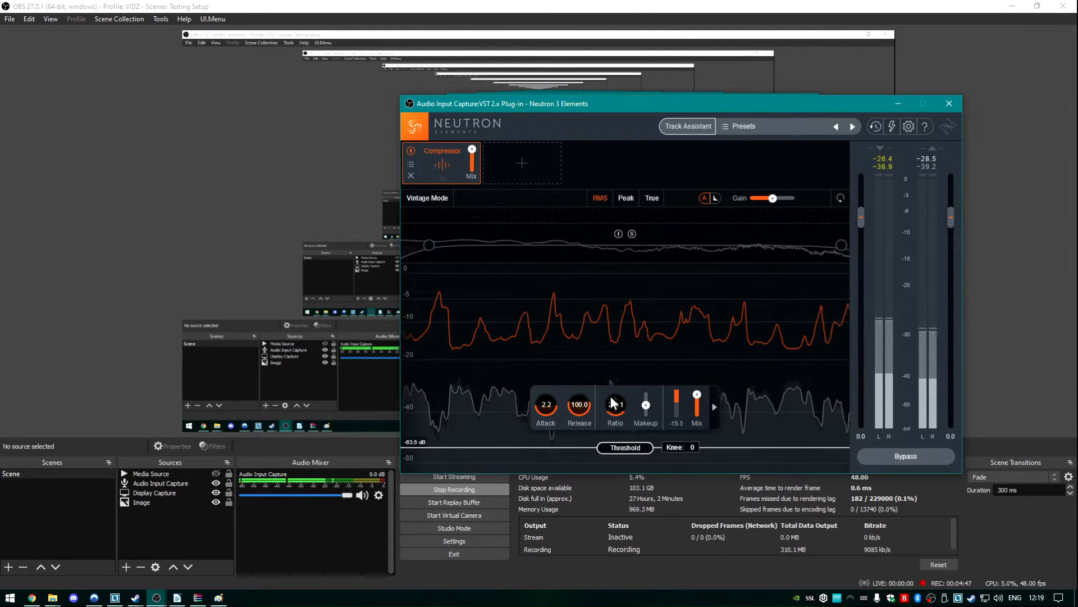
left_click_drag(584, 404, 662, 168)
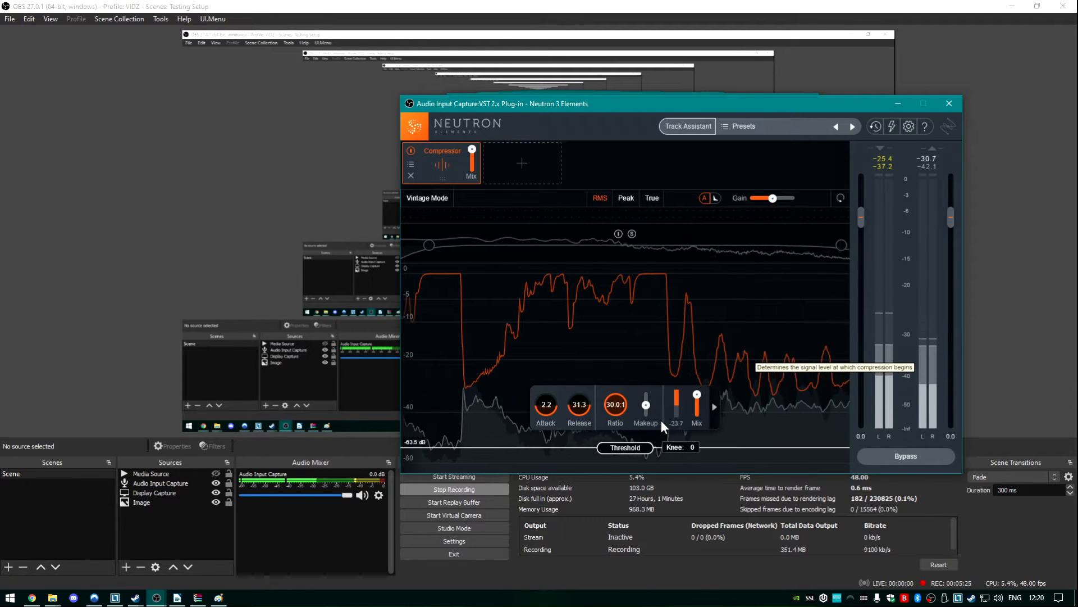
mouse_move(546, 405)
left_mouse_down()
mouse_move(552, 419)
mouse_move(550, 411)
left_mouse_up()
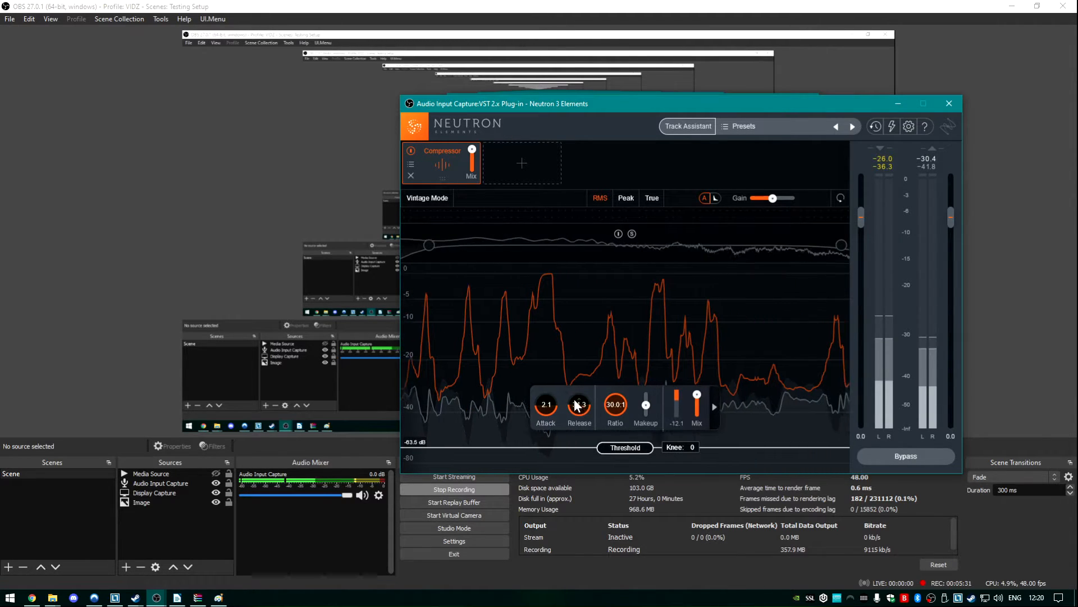
Step: Reduce the compressor's ratio to 1.0:1, lower its threshold to -68.3 dB, and raise the ratio to 4.4:1
left_click_drag(618, 409, 648, 525)
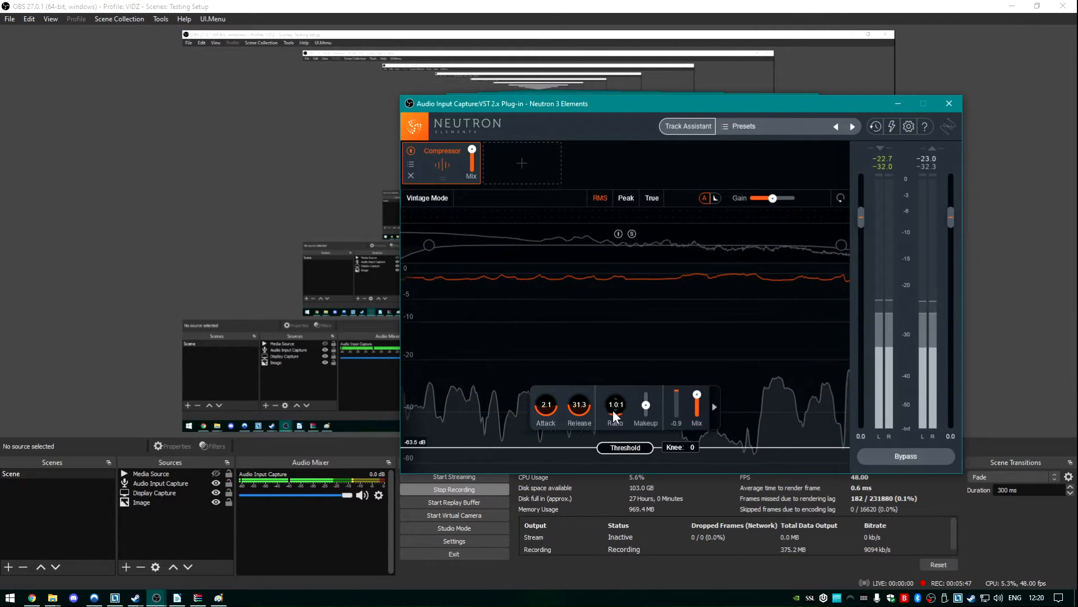
mouse_move(625, 448)
left_mouse_down()
mouse_move(628, 468)
mouse_move(632, 453)
left_mouse_up()
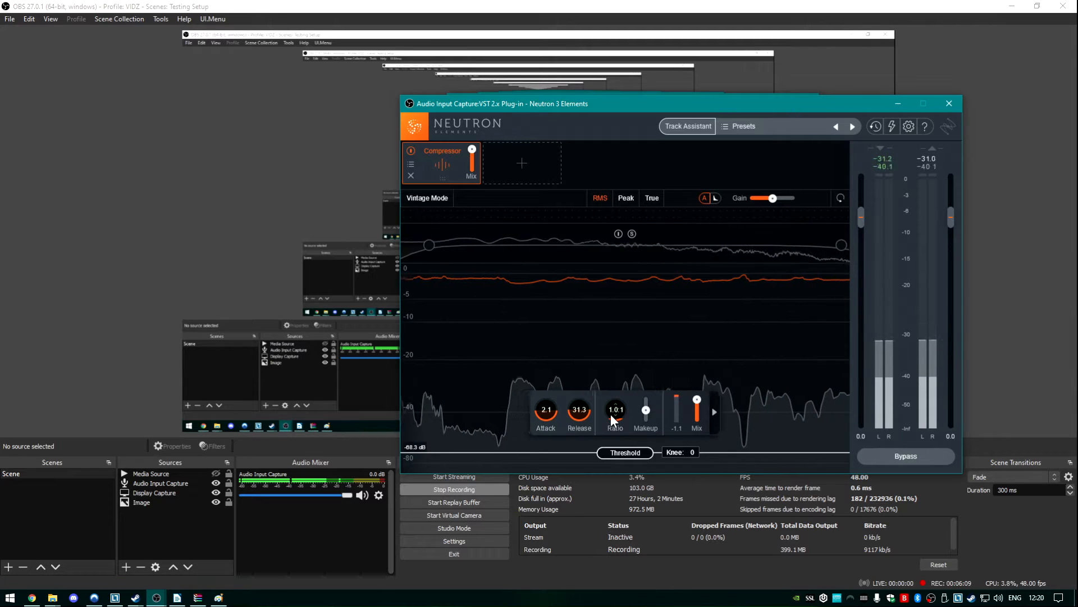
left_click_drag(611, 414, 626, 376)
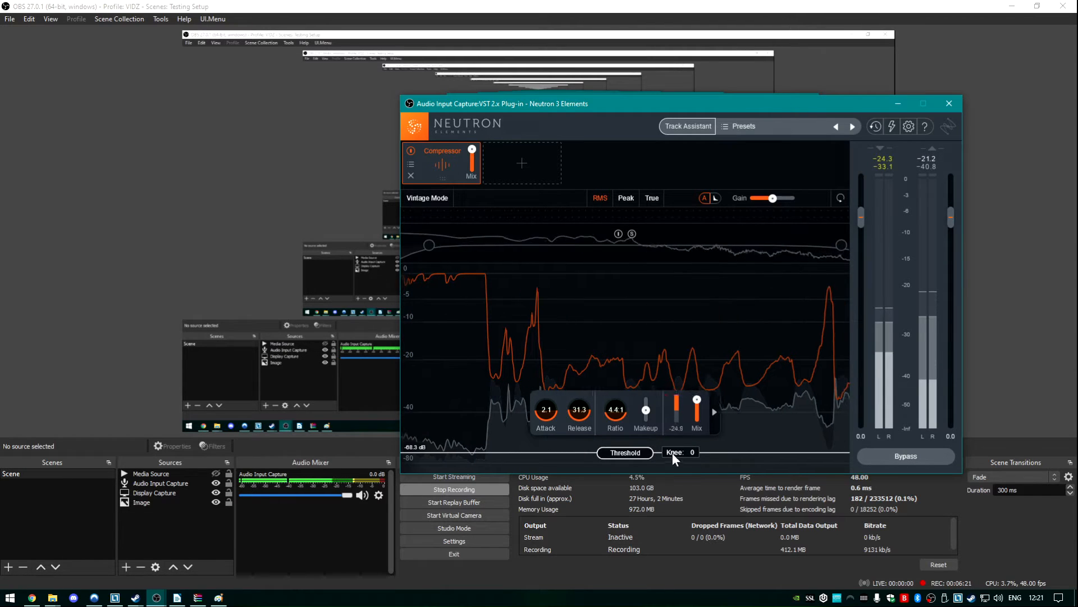
Step: Try a -50.0 dB threshold, return it to -68.3 dB, and set the ratio to 3.4:1, attack to 3.9 and release to 96.1
left_click_drag(642, 452, 642, 430)
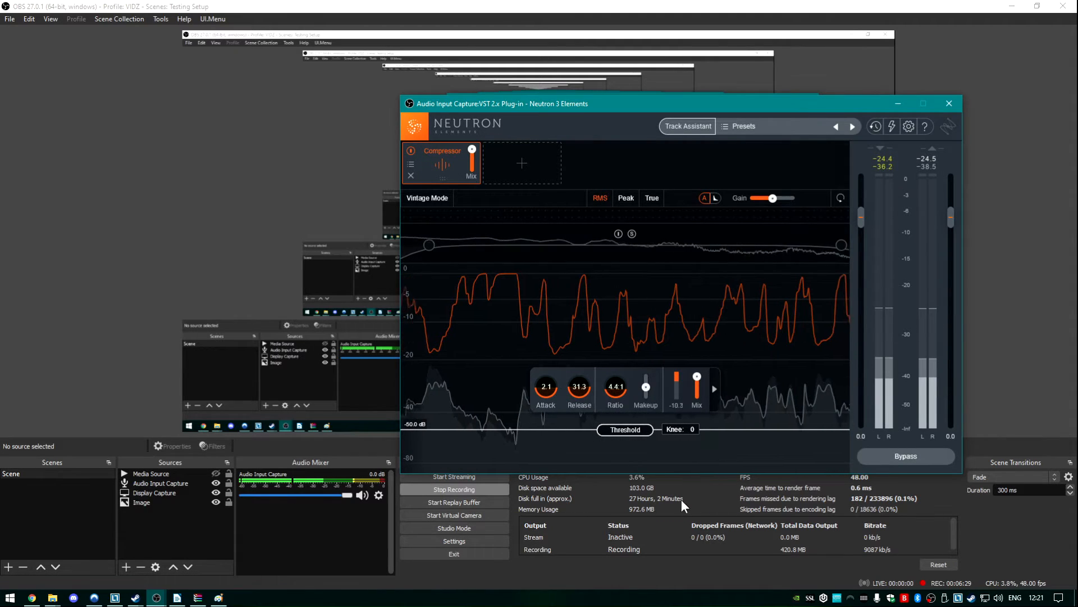
left_click_drag(636, 429, 647, 453)
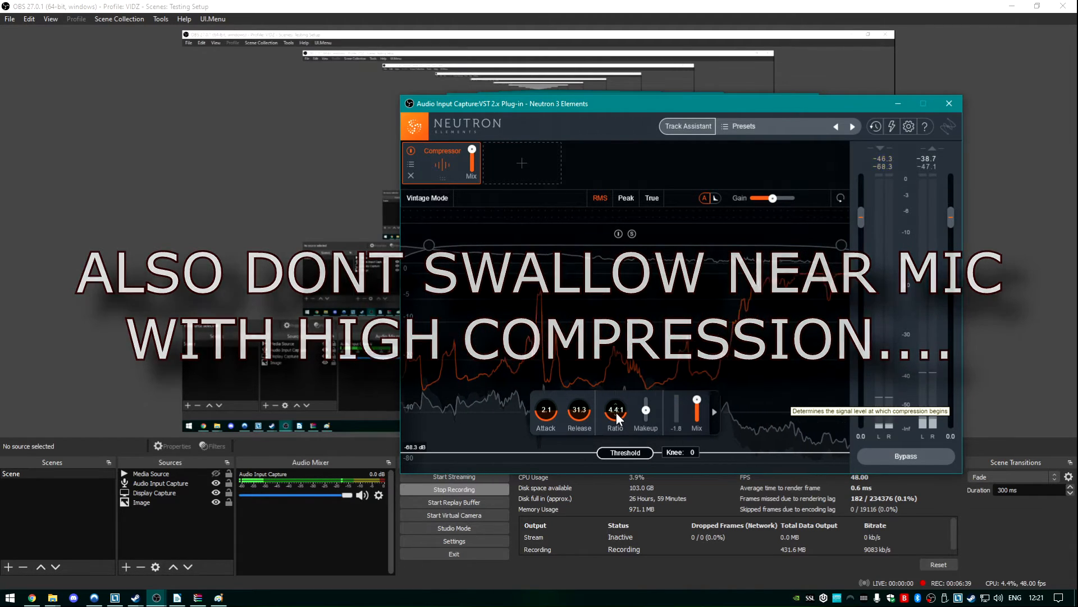
mouse_move(618, 414)
left_mouse_down()
mouse_move(625, 400)
mouse_move(636, 421)
left_mouse_up()
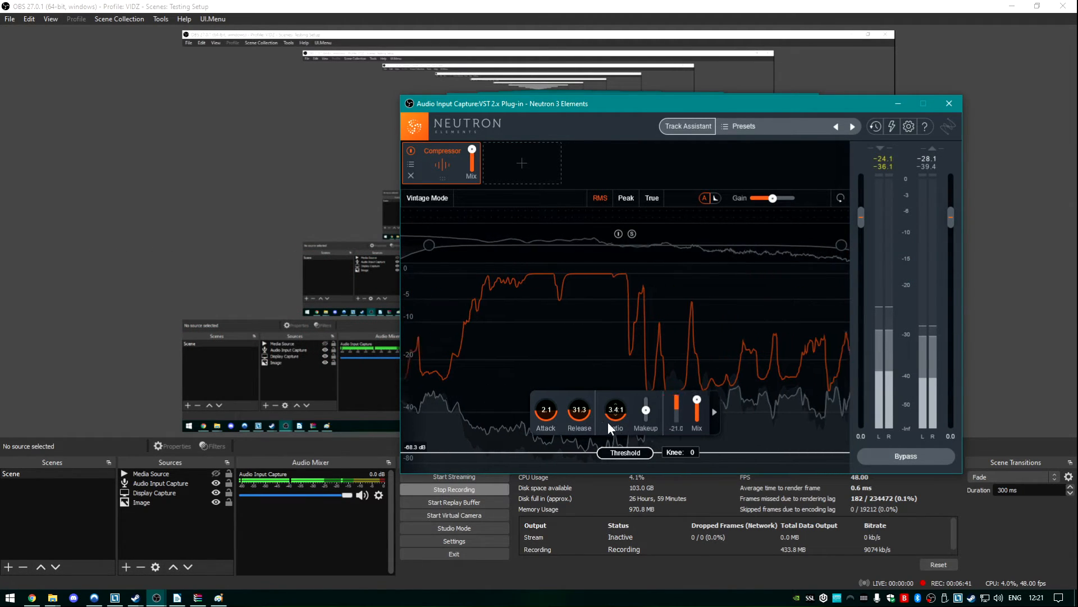
left_click_drag(535, 408, 595, 395)
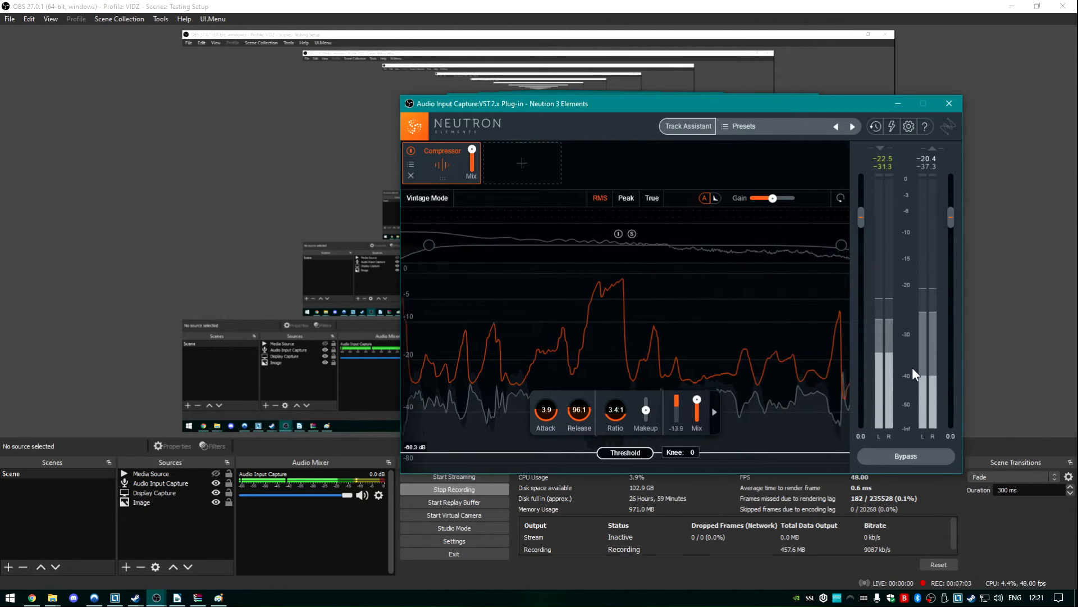
Step: Try a makeup gain of 9.7, reset it, and raise the plug-in's output level to 10.0 dB instead
mouse_move(646, 409)
left_mouse_down()
mouse_move(660, 401)
mouse_move(636, 413)
left_mouse_up()
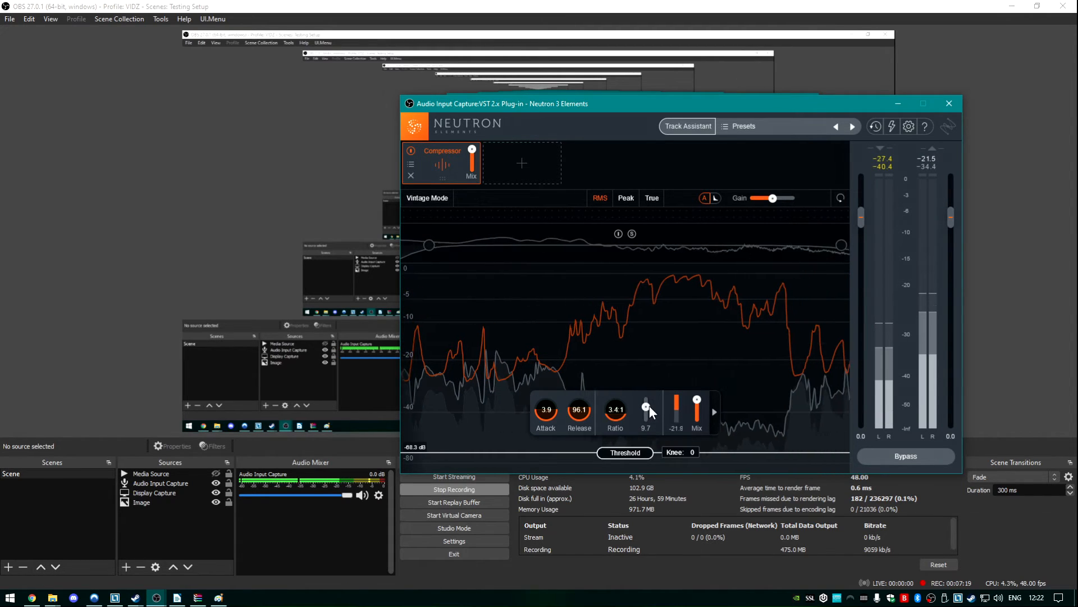
double_click(649, 405)
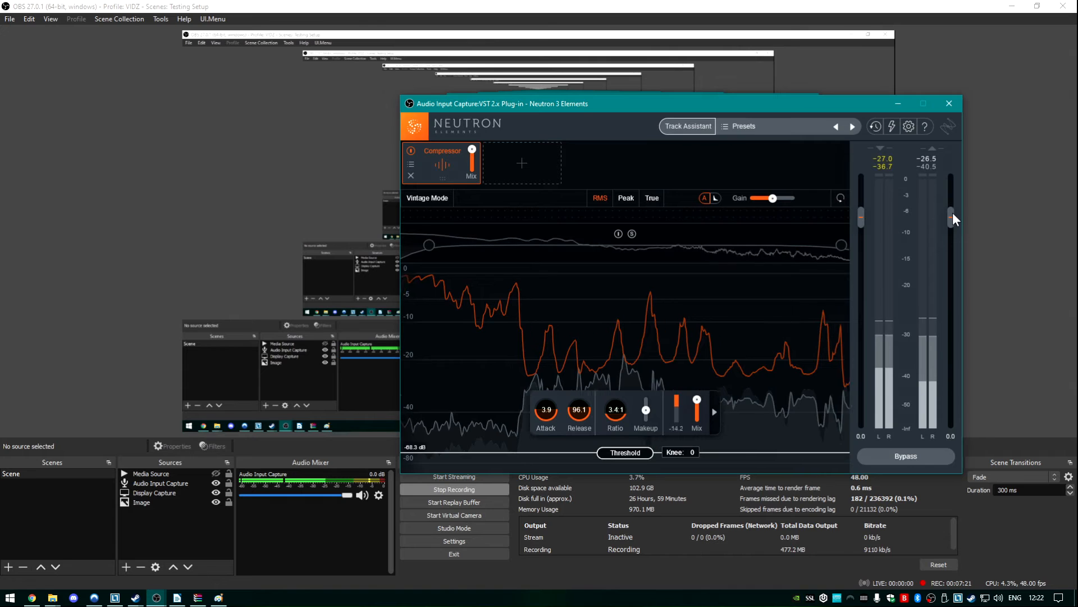
left_click_drag(953, 213, 952, 169)
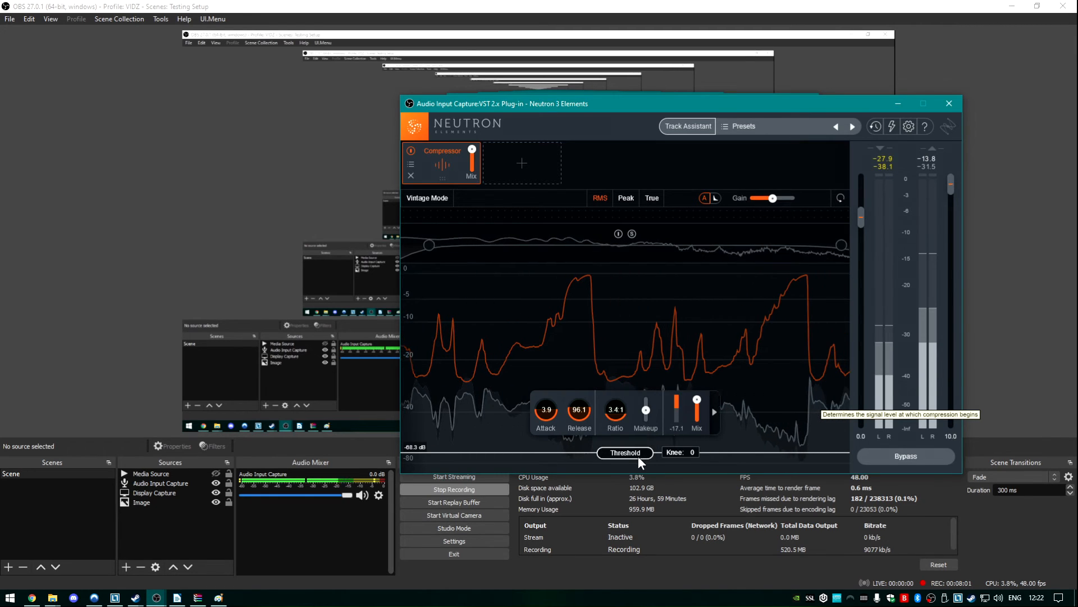
Step: Set the compressor's threshold to -46.6 dB and both release and attack to 0.1, and close the Neutron interface
left_click_drag(632, 455, 628, 413)
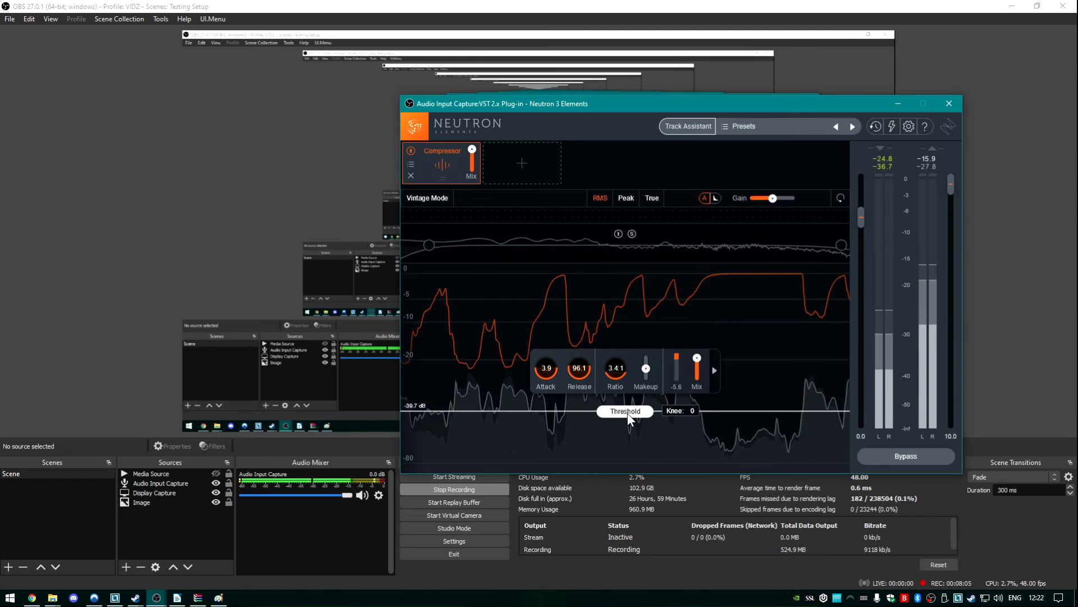
left_click_drag(576, 375, 595, 456)
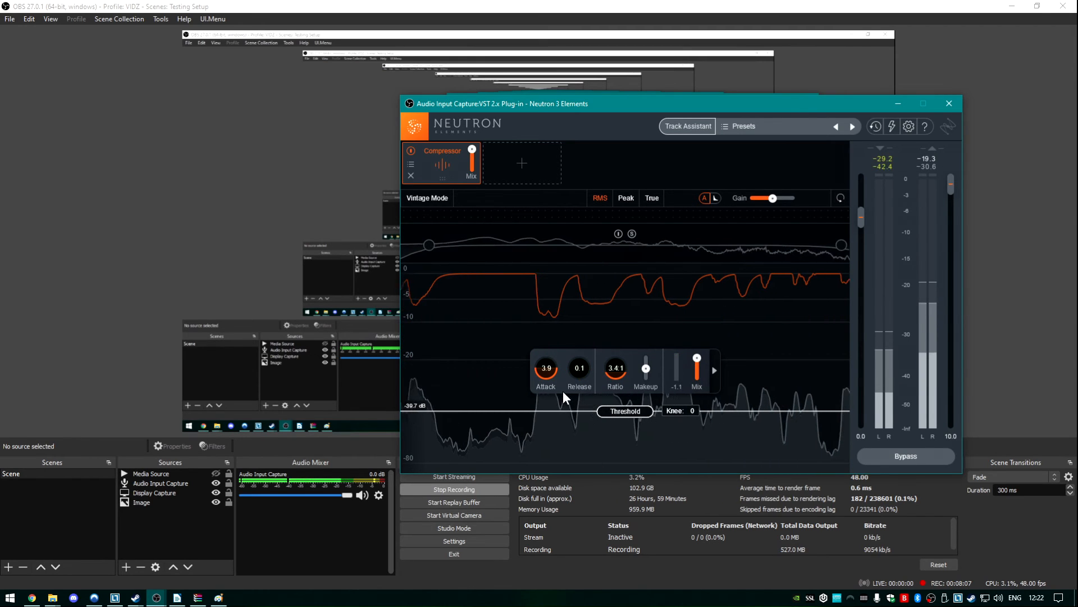
left_click_drag(557, 372, 574, 562)
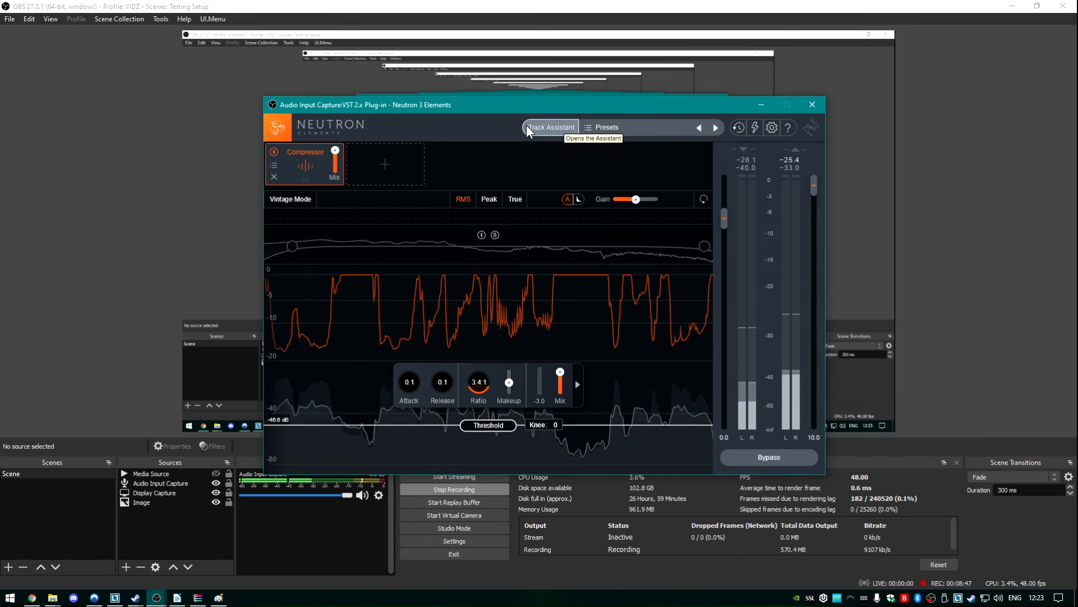
left_click(820, 101)
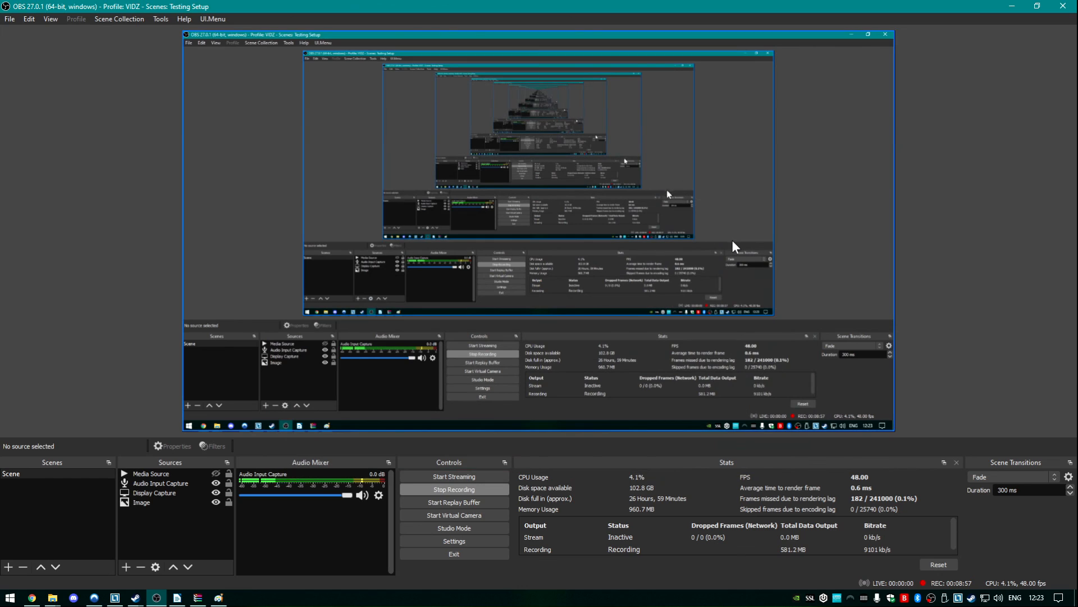